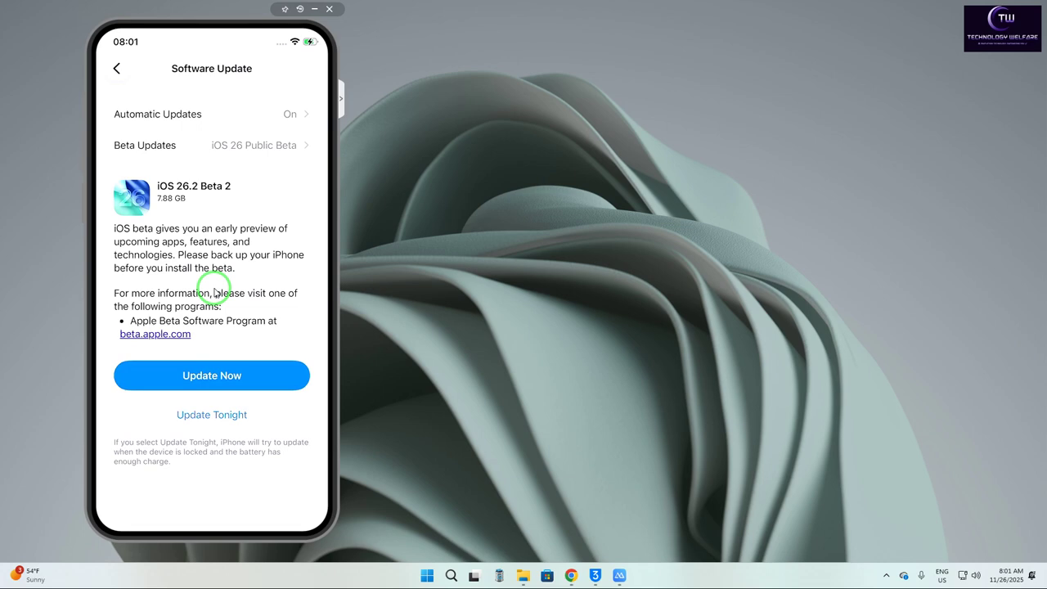
Go back to the General settings list once Beta Updates is set to Off
right_click(214, 292)
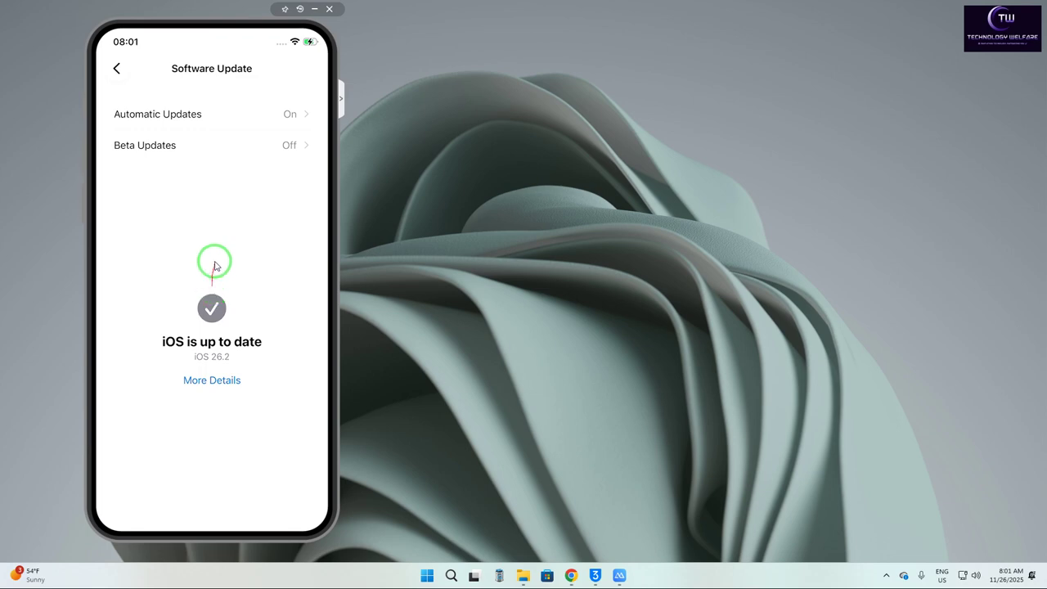
Bring up 3uTools' Smart Flash page and refresh the Easy Flash firmware list for iPhone 12
left_click(594, 577)
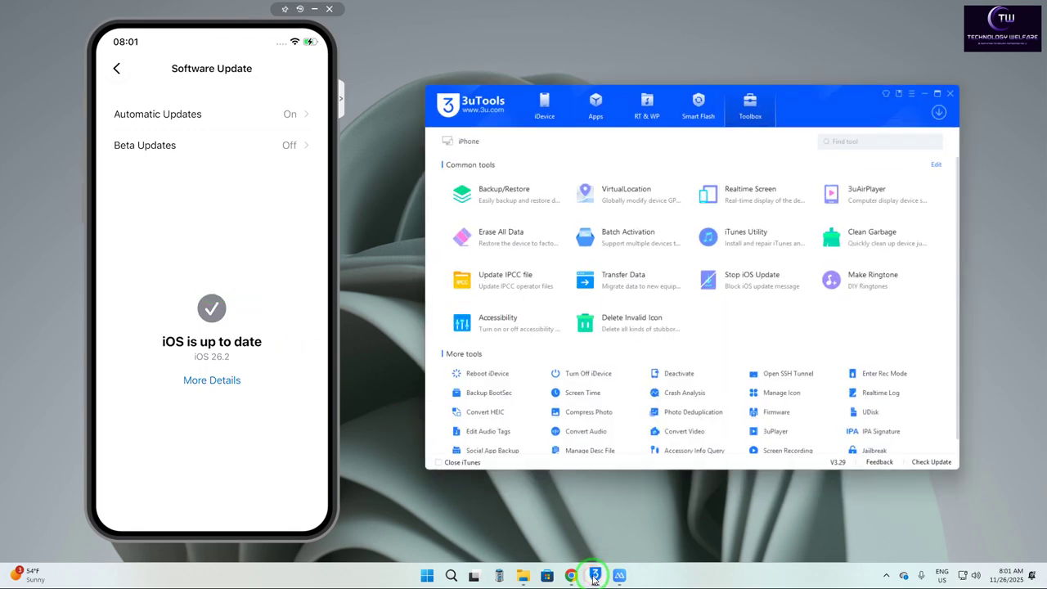
left_click(702, 96)
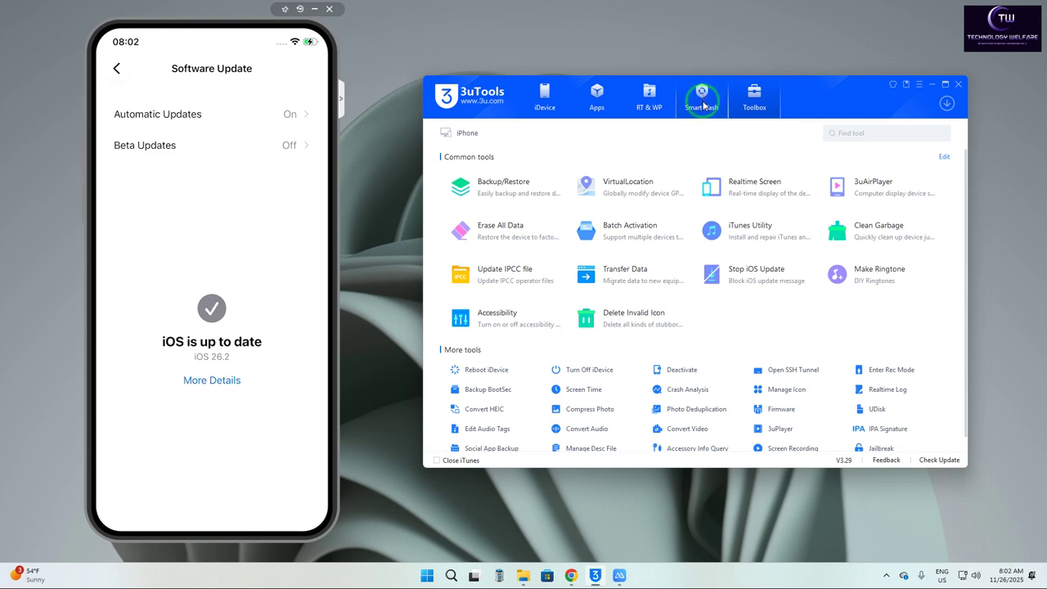
left_click_drag(525, 168, 625, 160)
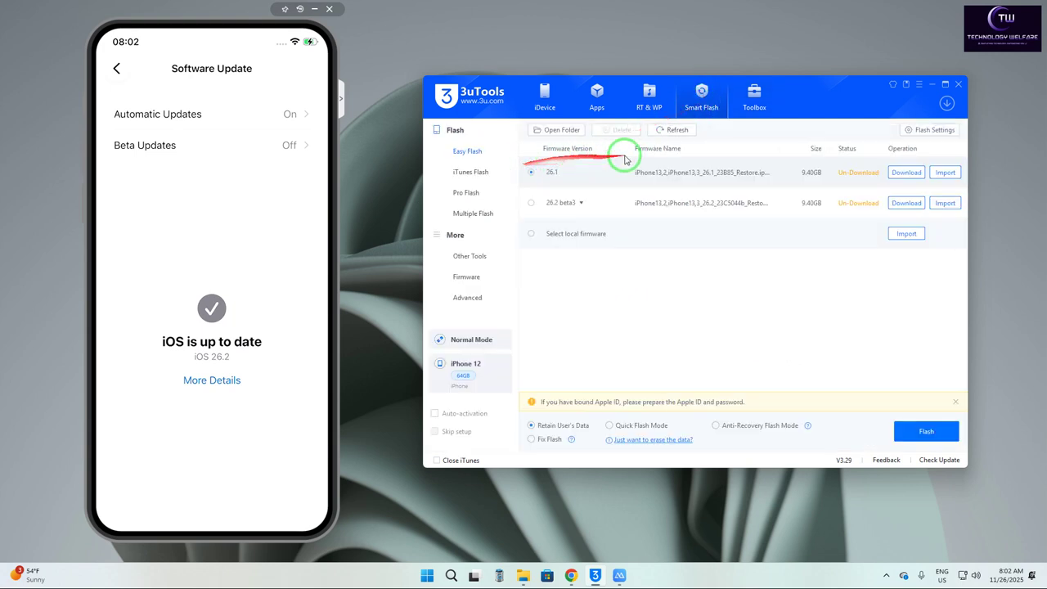
left_click(668, 130)
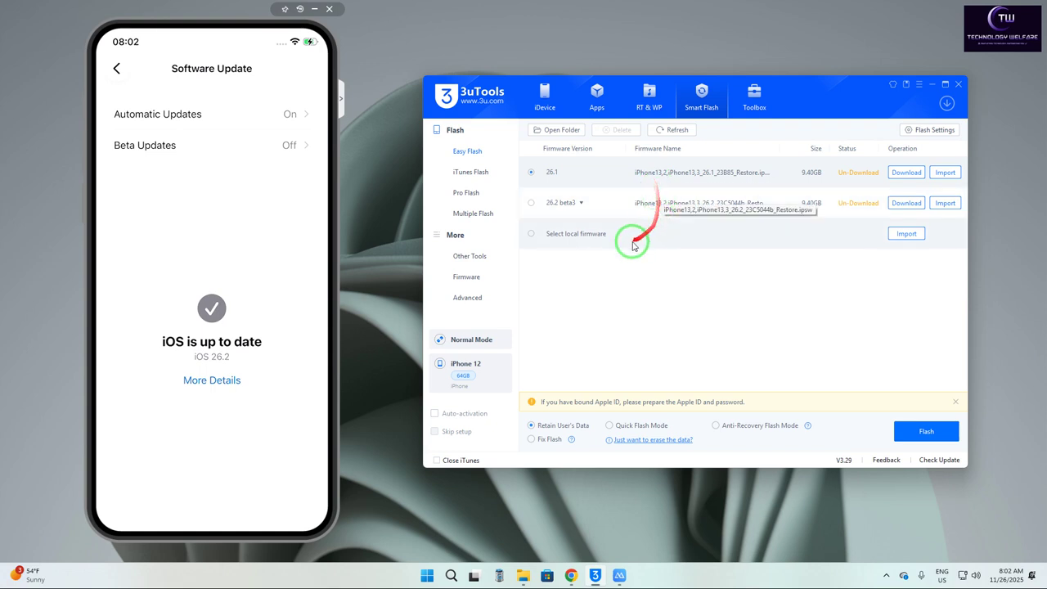
mouse_move(638, 244)
left_mouse_down()
mouse_move(591, 158)
mouse_move(668, 186)
mouse_move(632, 238)
left_mouse_up()
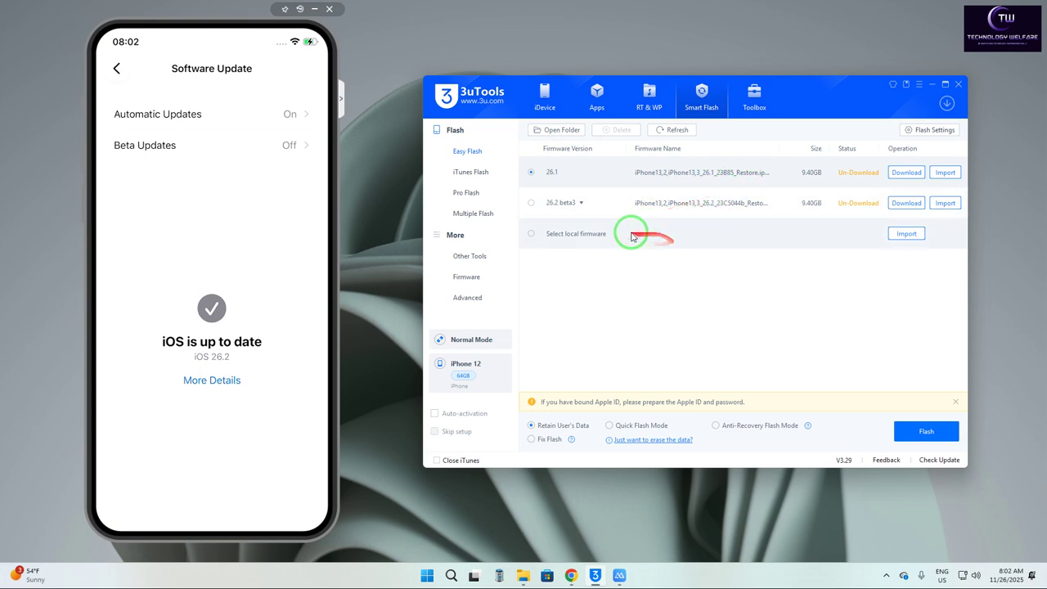
mouse_move(631, 237)
left_mouse_down()
mouse_move(244, 350)
mouse_move(612, 179)
mouse_move(701, 173)
mouse_move(547, 173)
mouse_move(832, 184)
mouse_move(939, 175)
mouse_move(919, 170)
mouse_move(848, 222)
mouse_move(949, 174)
left_mouse_up()
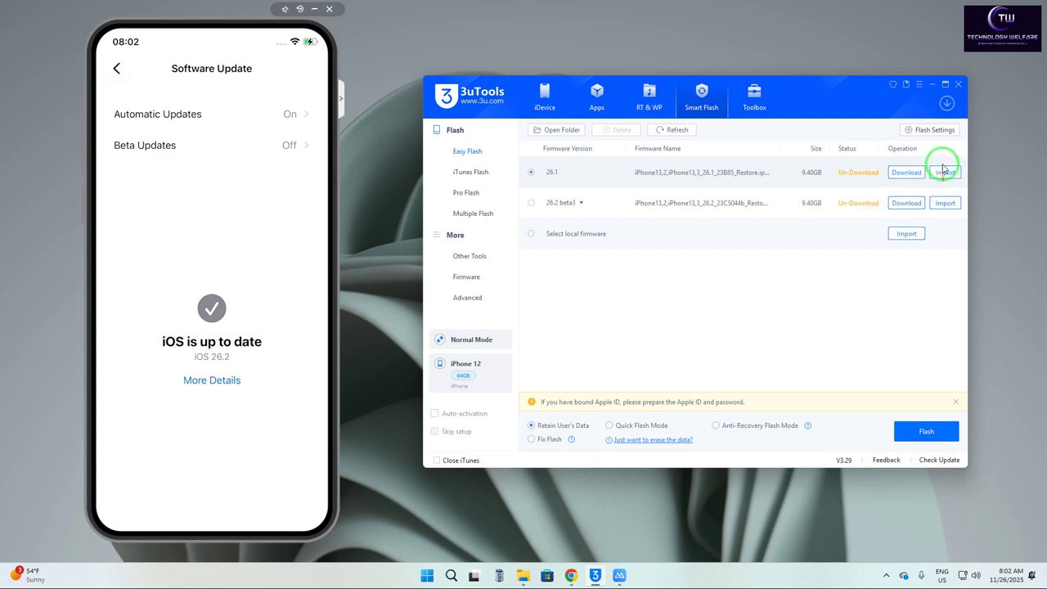
mouse_move(943, 170)
left_mouse_down()
mouse_move(860, 194)
mouse_move(634, 395)
mouse_move(569, 402)
mouse_move(600, 425)
mouse_move(536, 433)
left_mouse_up()
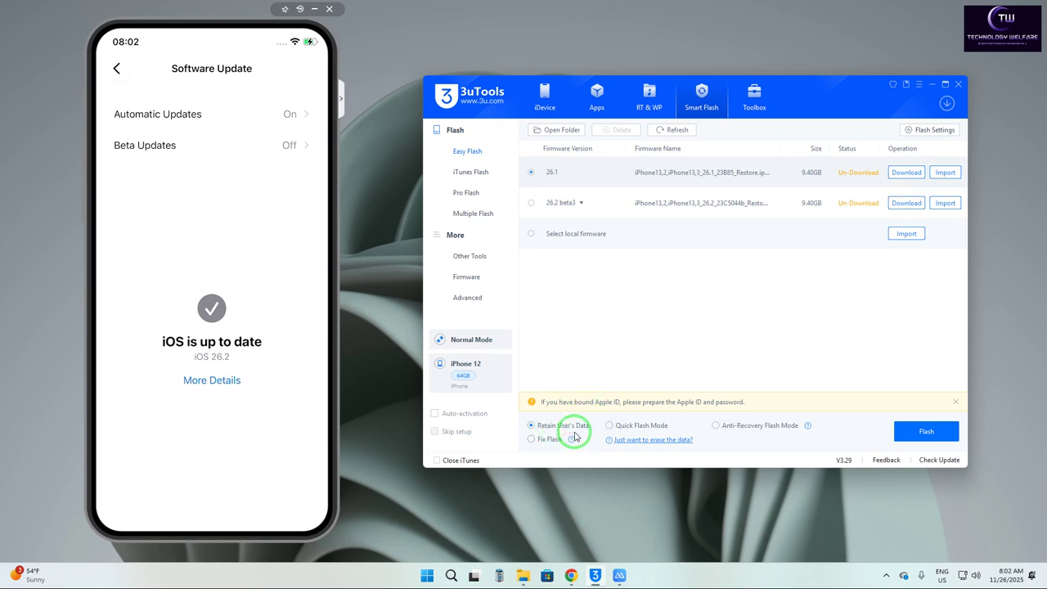
left_click_drag(570, 435, 558, 433)
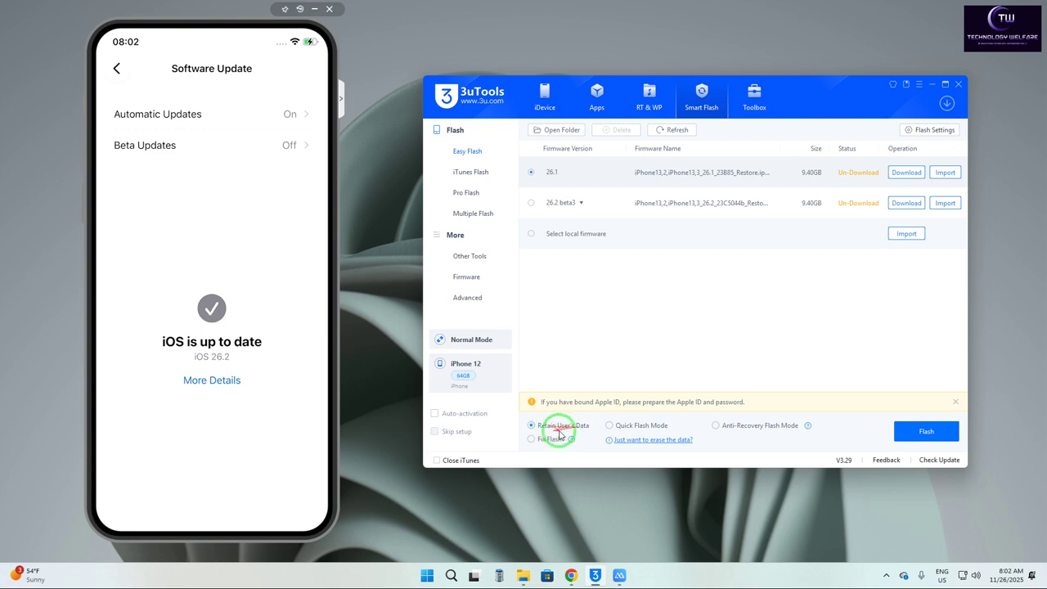
mouse_move(582, 316)
left_mouse_down()
mouse_move(694, 317)
mouse_move(708, 336)
left_mouse_up()
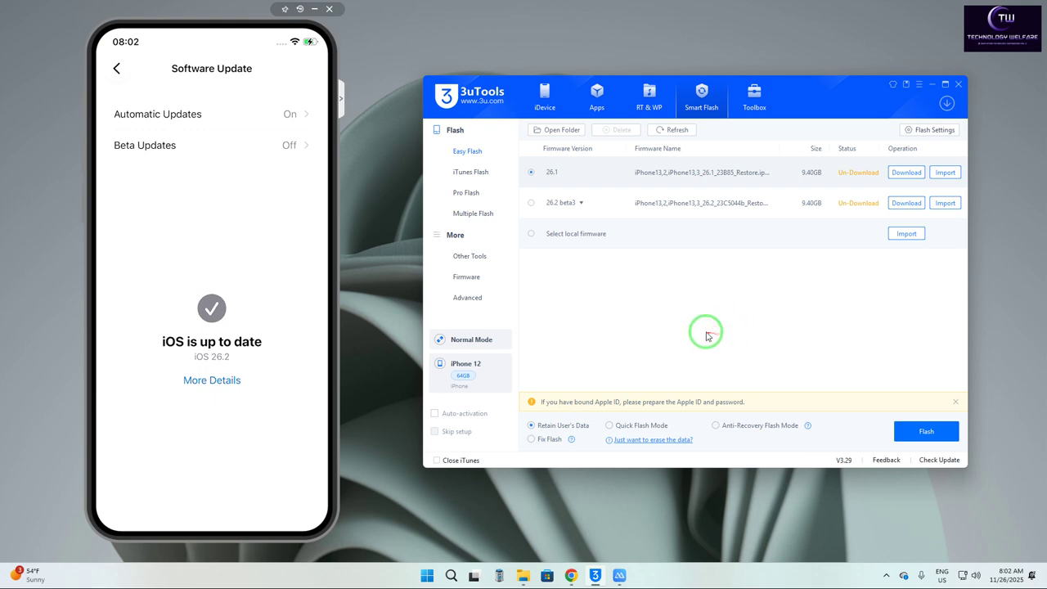
Browse every iPhone 12 firmware version, then bring up the Toolbox's Stop iOS Update tool
left_click(467, 278)
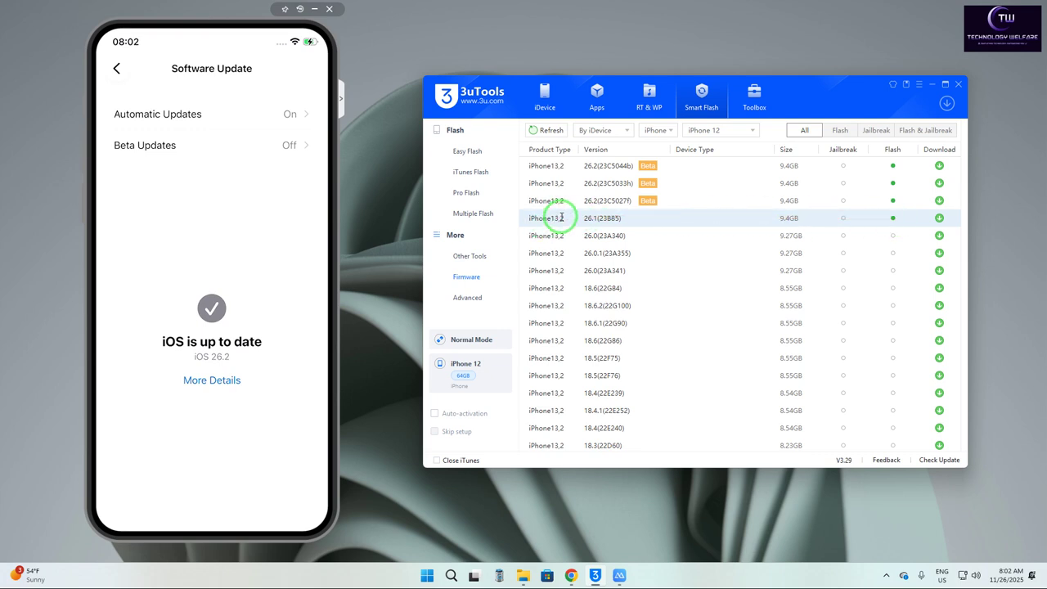
left_click(756, 99)
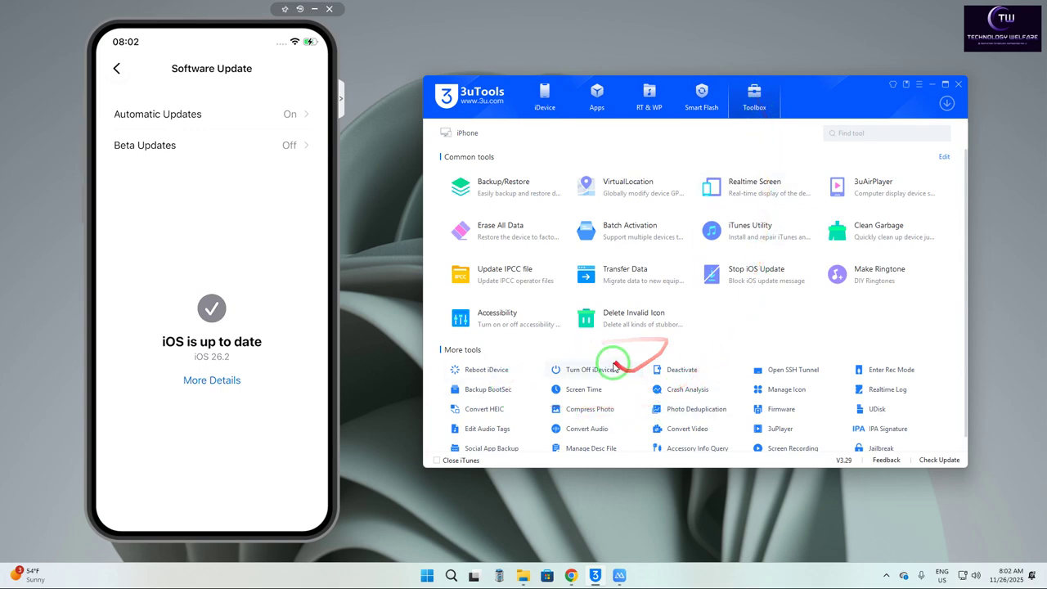
left_click(750, 278)
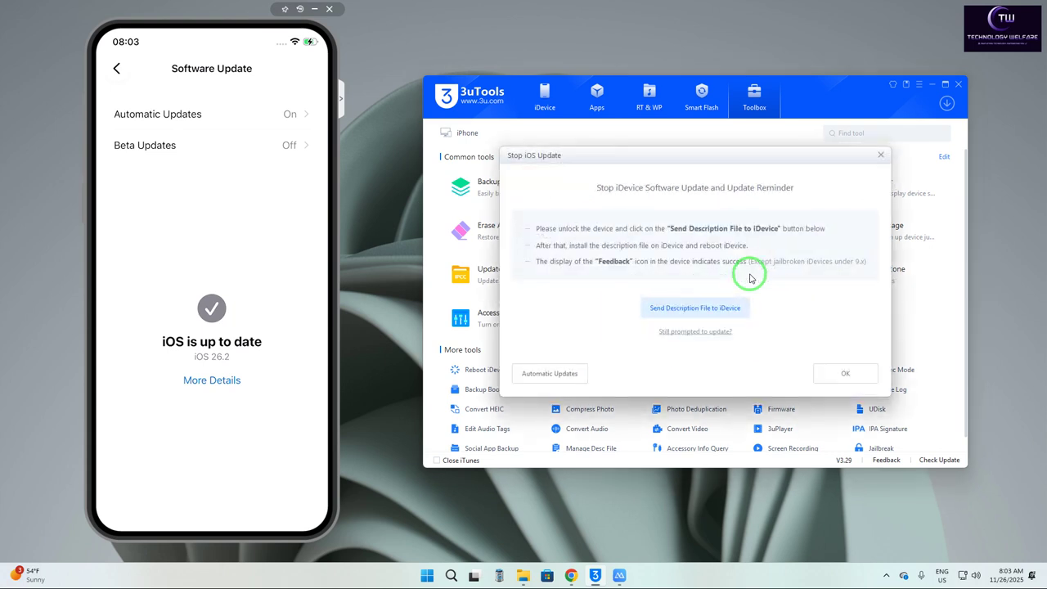
Send the Stop iOS Update description file to the iPhone, acknowledge it, and close the tool
left_click(683, 317)
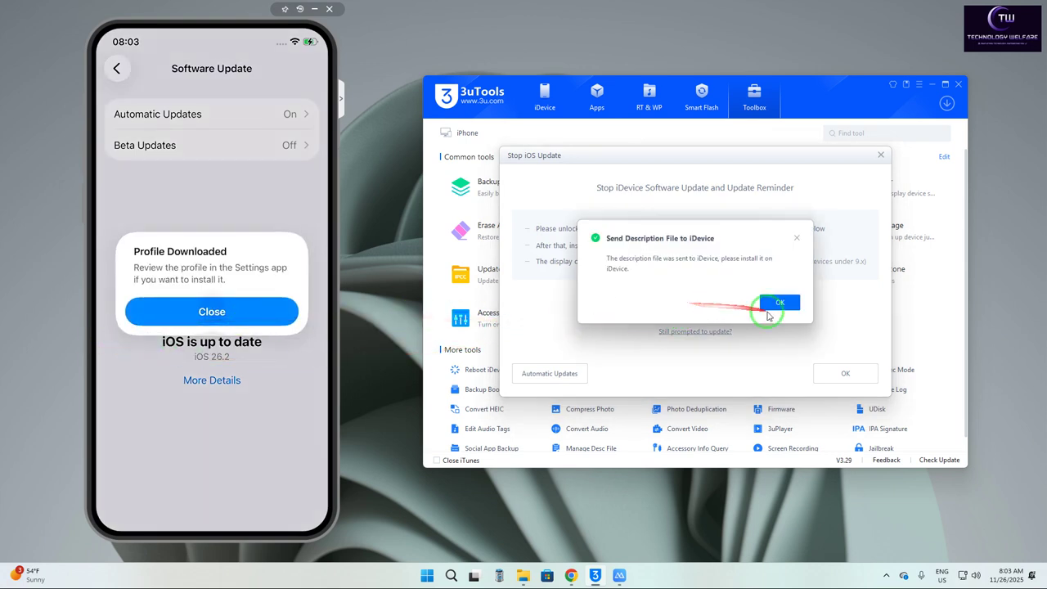
left_click(780, 303)
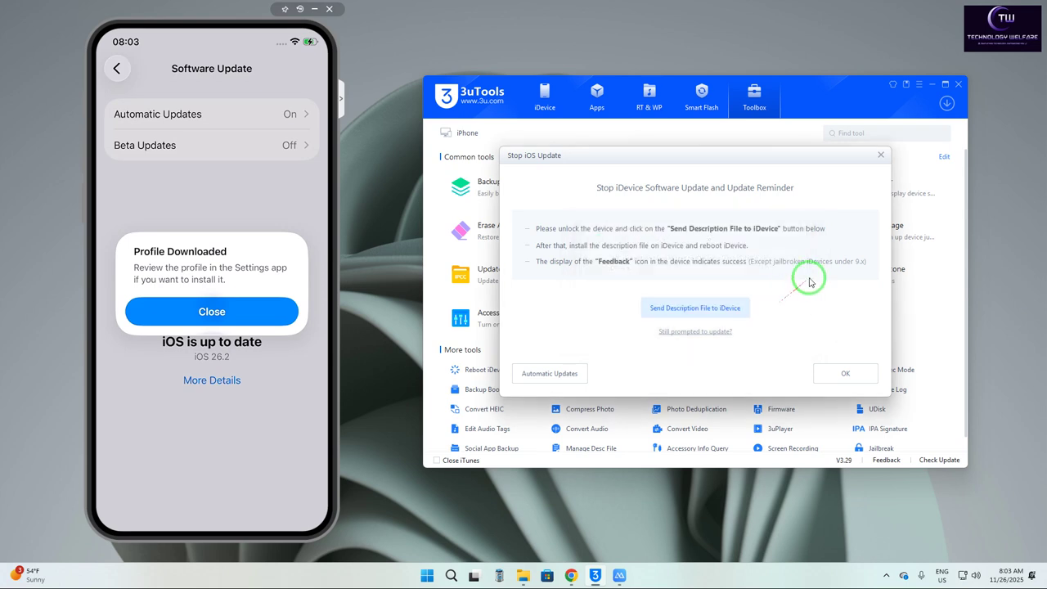
left_click(881, 156)
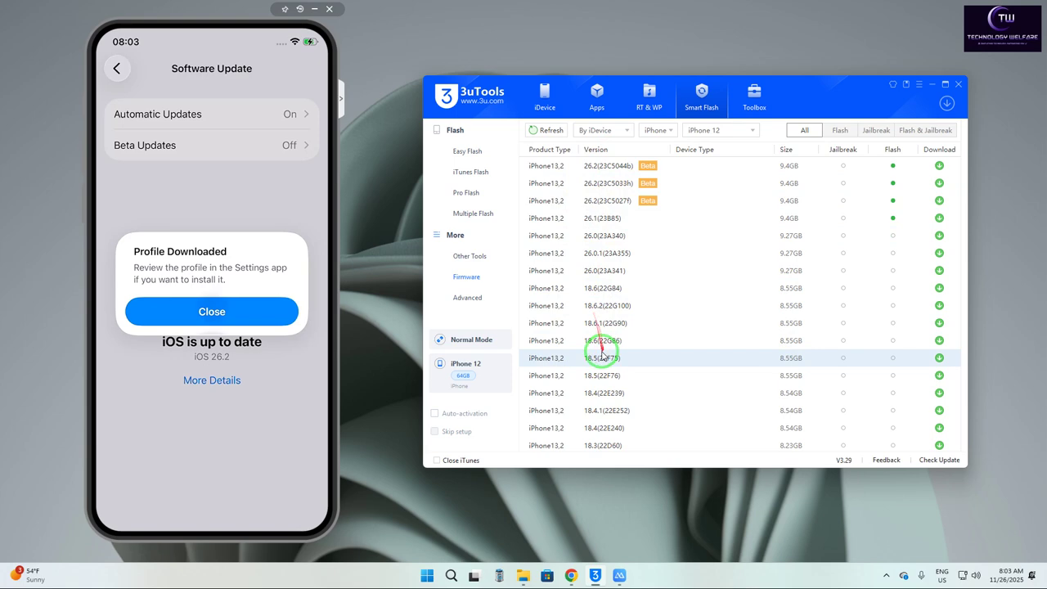
Queue the 17.5.1(21F90) firmware row in the Firmware list for download
scroll(654, 360, "down", 2)
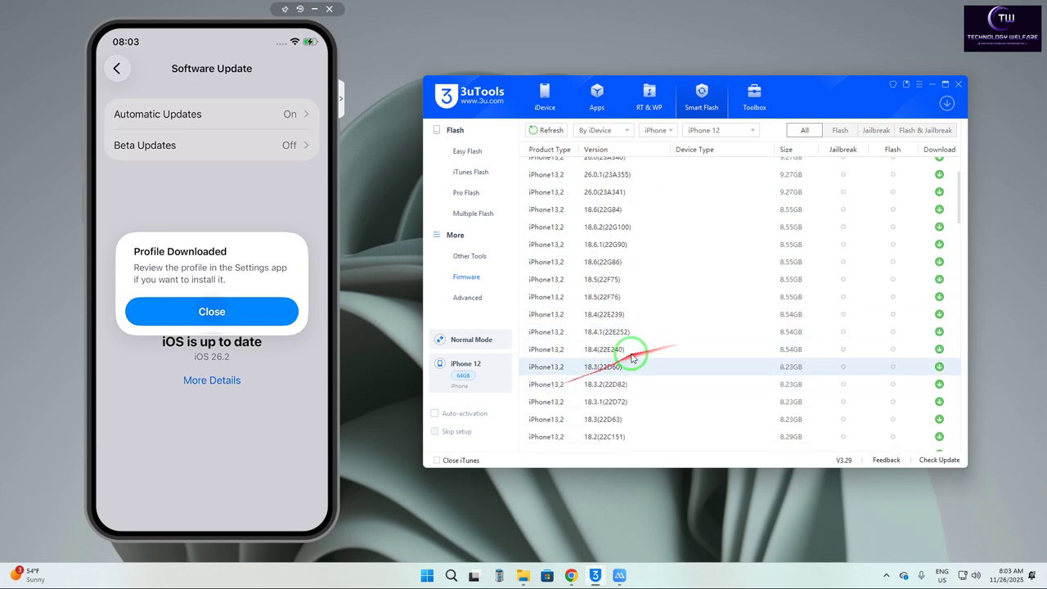
scroll(674, 348, "down", 2)
scroll(667, 343, "down", 1)
scroll(667, 341, "down", 2)
scroll(666, 342, "down", 2)
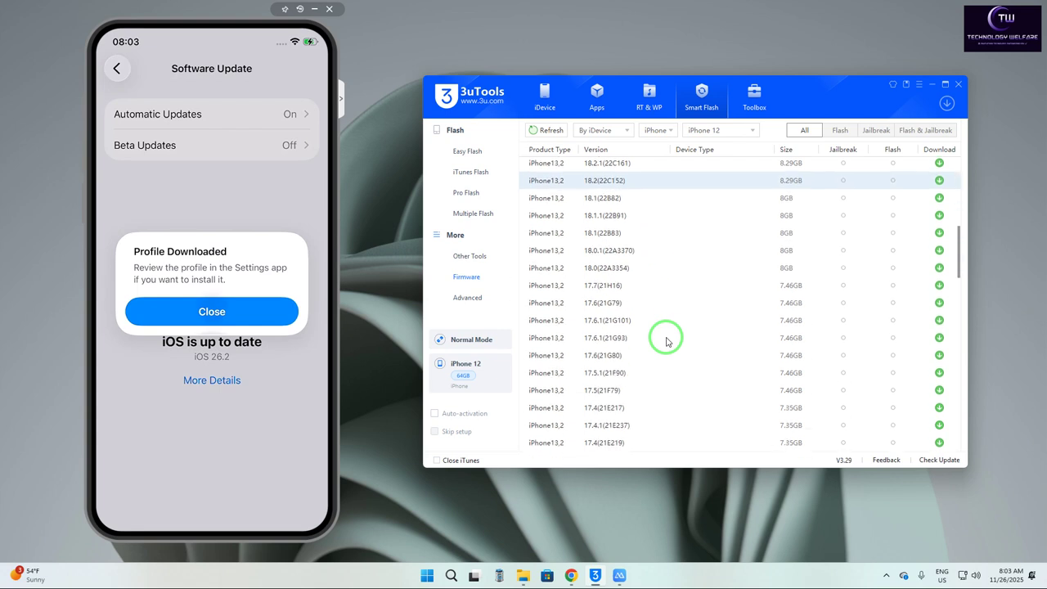
scroll(646, 310, "down", 1)
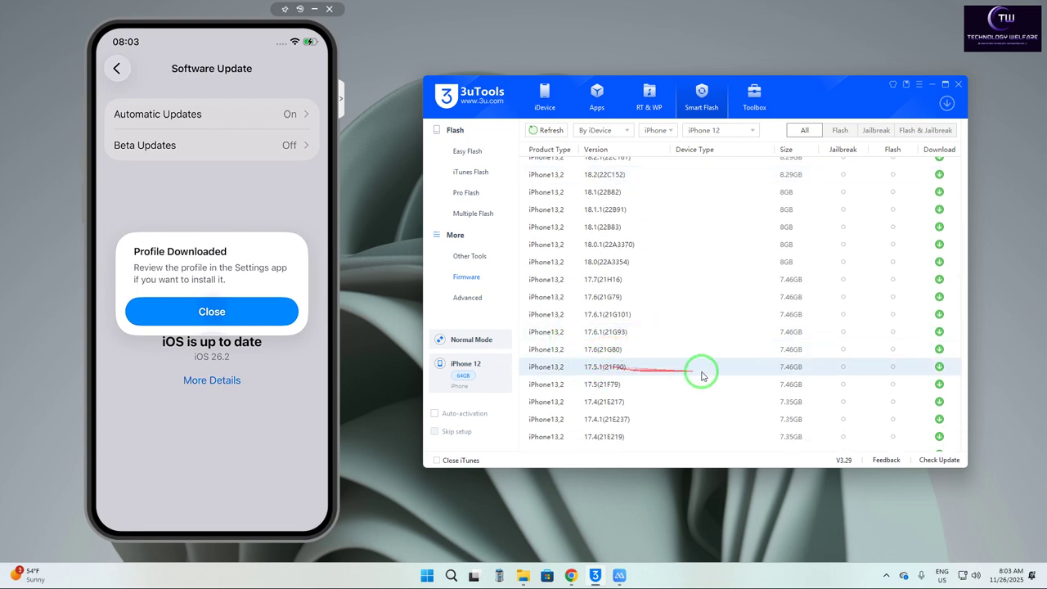
left_click(939, 367)
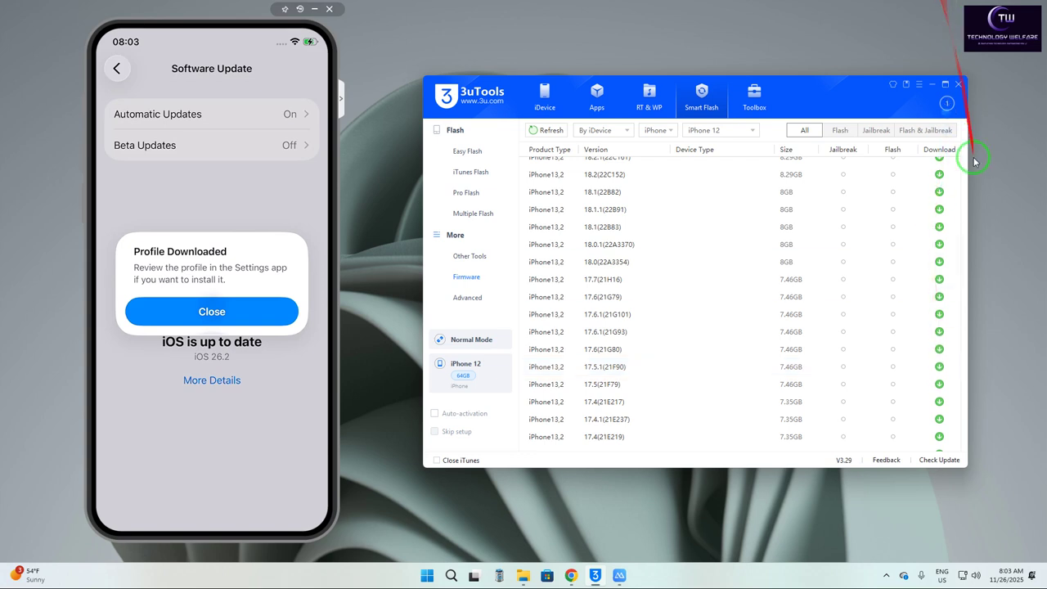
Check the firmware download's progress in Downloads, then go from Pro Flash back to Easy Flash
left_click(947, 103)
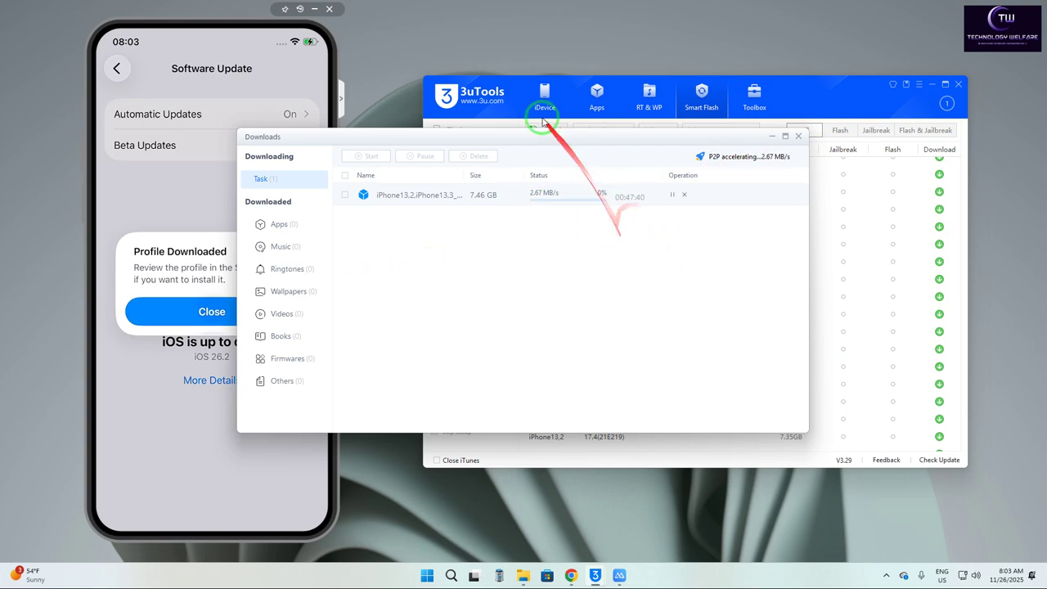
left_click_drag(561, 137, 674, 228)
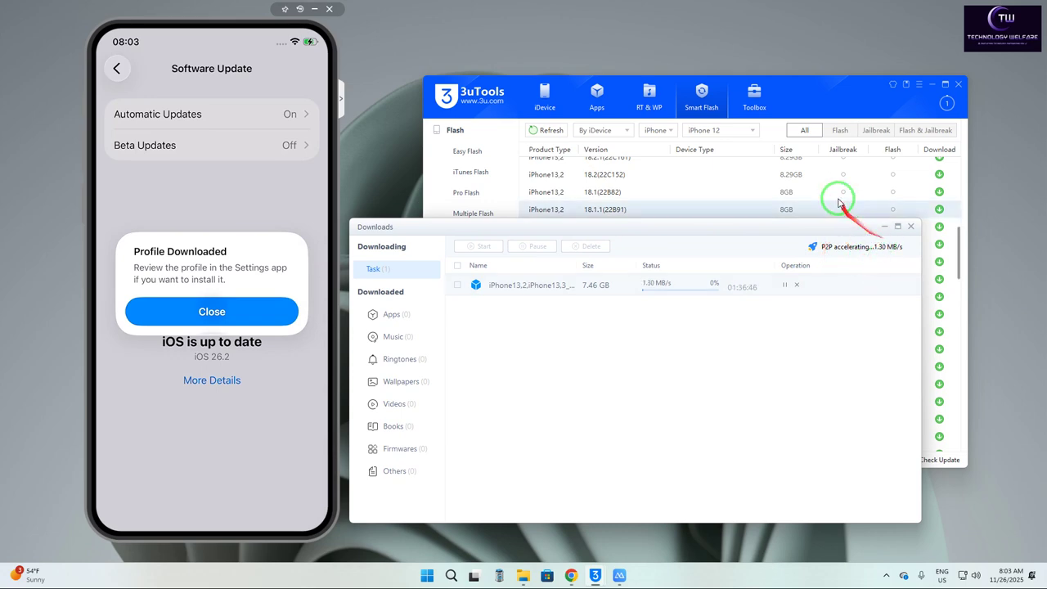
left_click(458, 195)
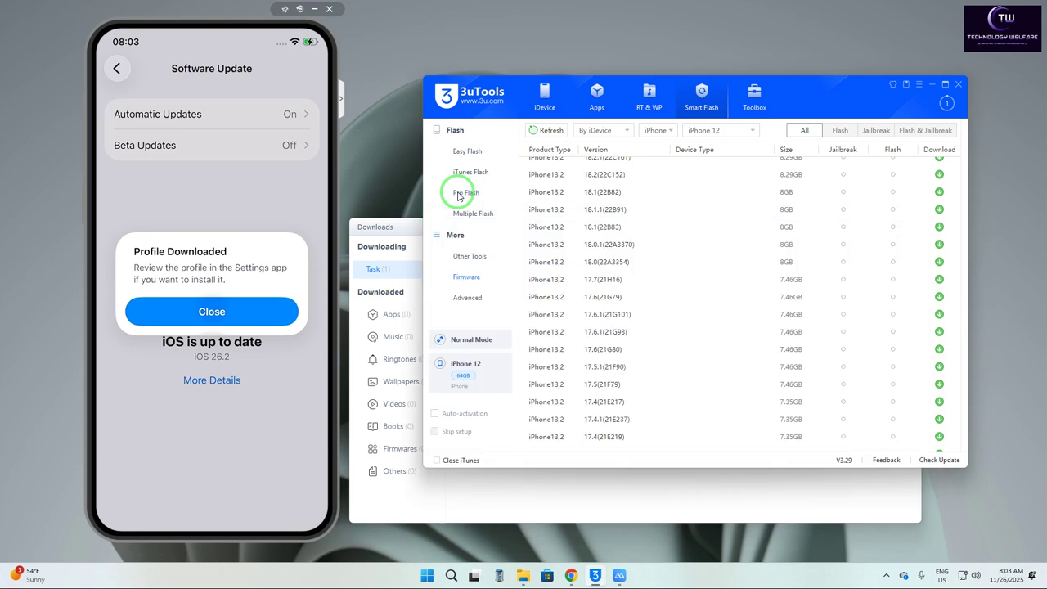
left_click(477, 157)
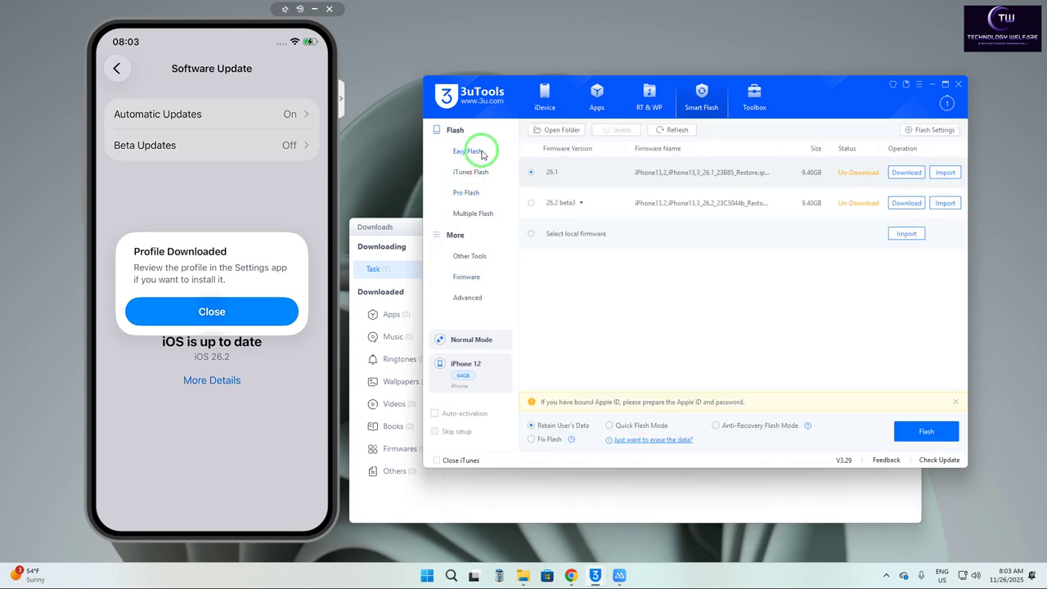
Start a firmware import and search Local Disk (C:) and New Volume (D:) for the file
left_click(908, 235)
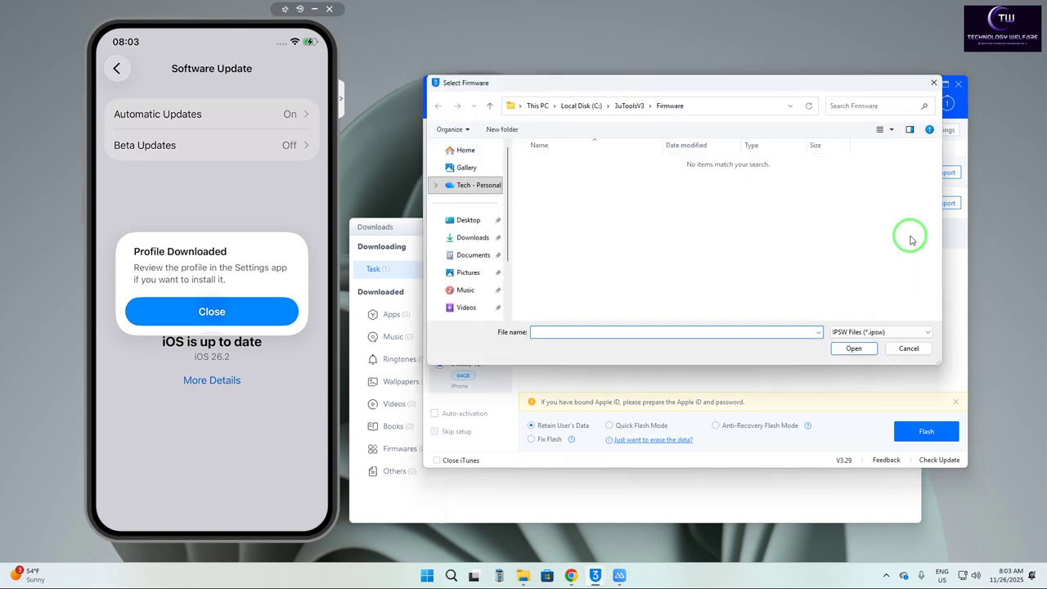
scroll(470, 273, "down", 2)
left_click(468, 286)
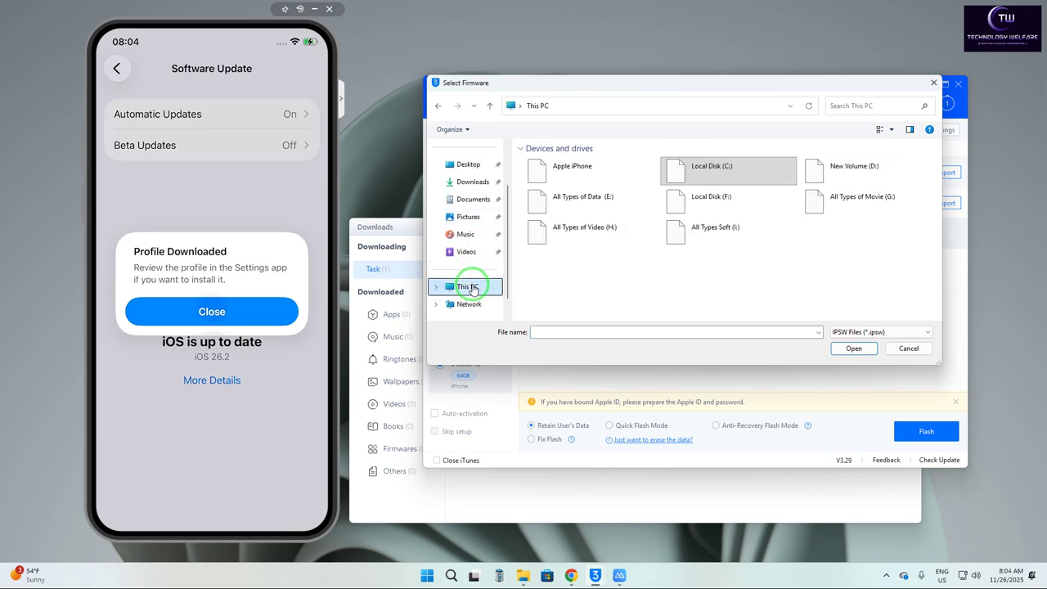
double_click(768, 167)
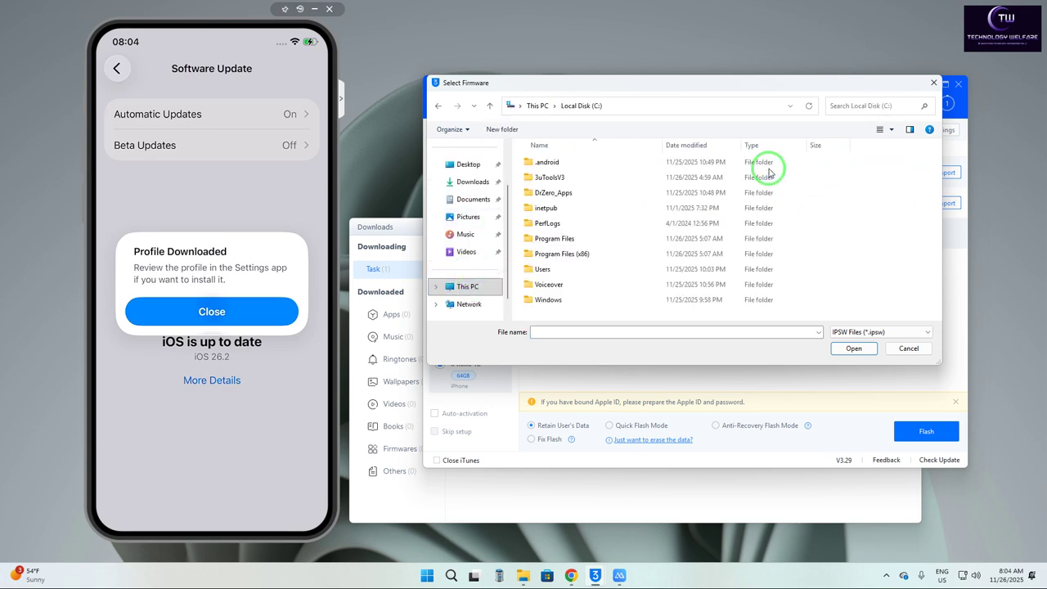
left_click(438, 106)
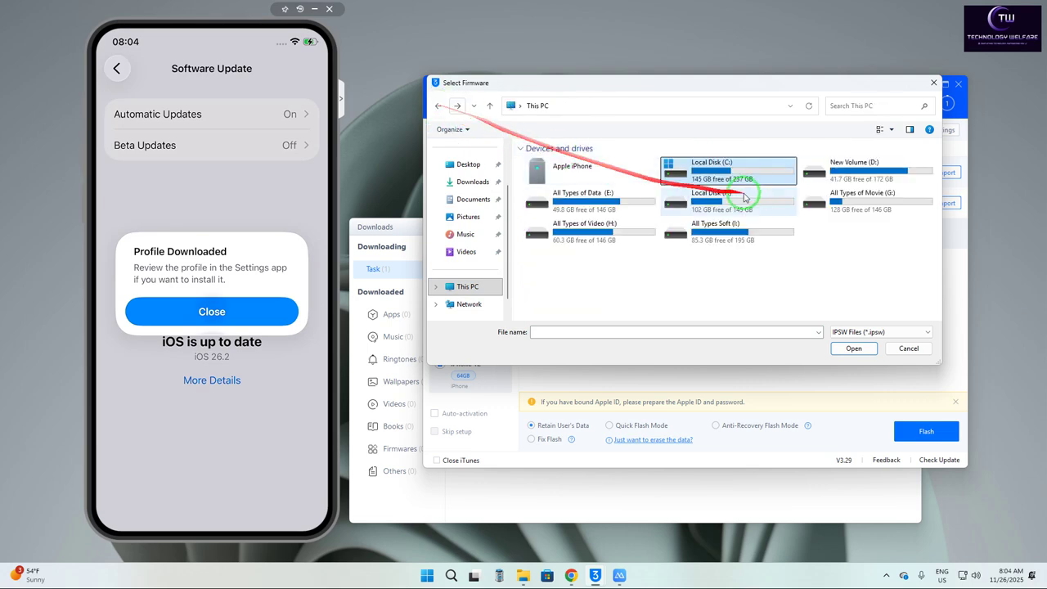
double_click(866, 176)
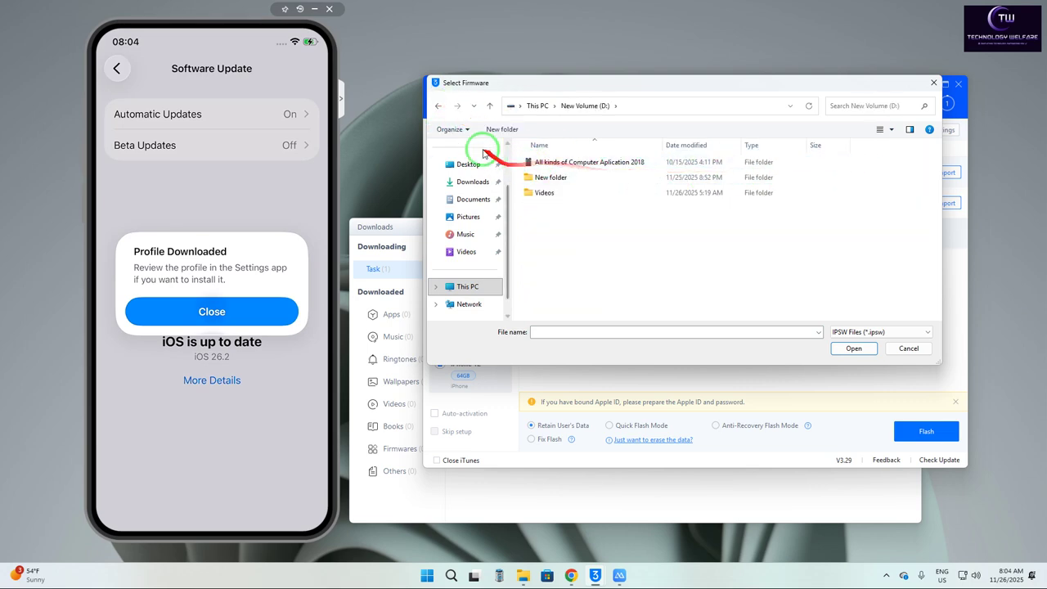
left_click(439, 106)
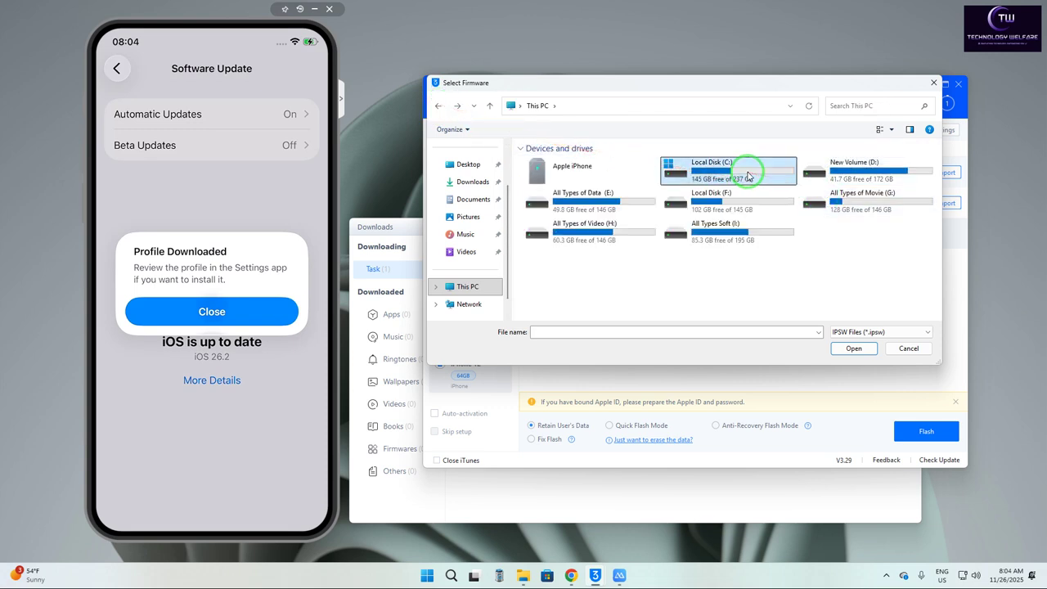
double_click(740, 172)
left_click(438, 105)
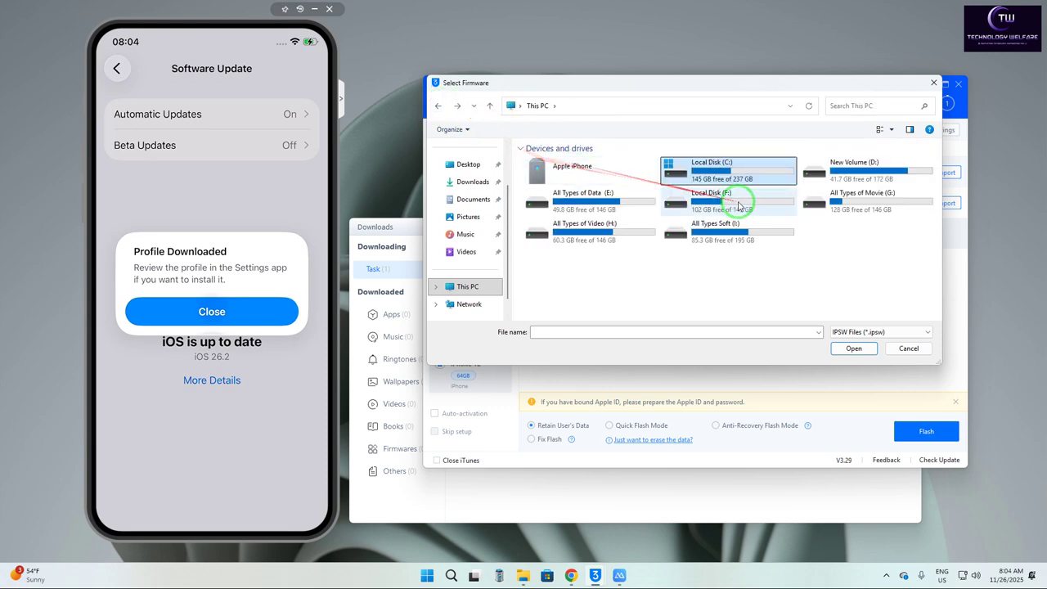
Search drives E:, F:, G: and H: for the firmware file
double_click(584, 202)
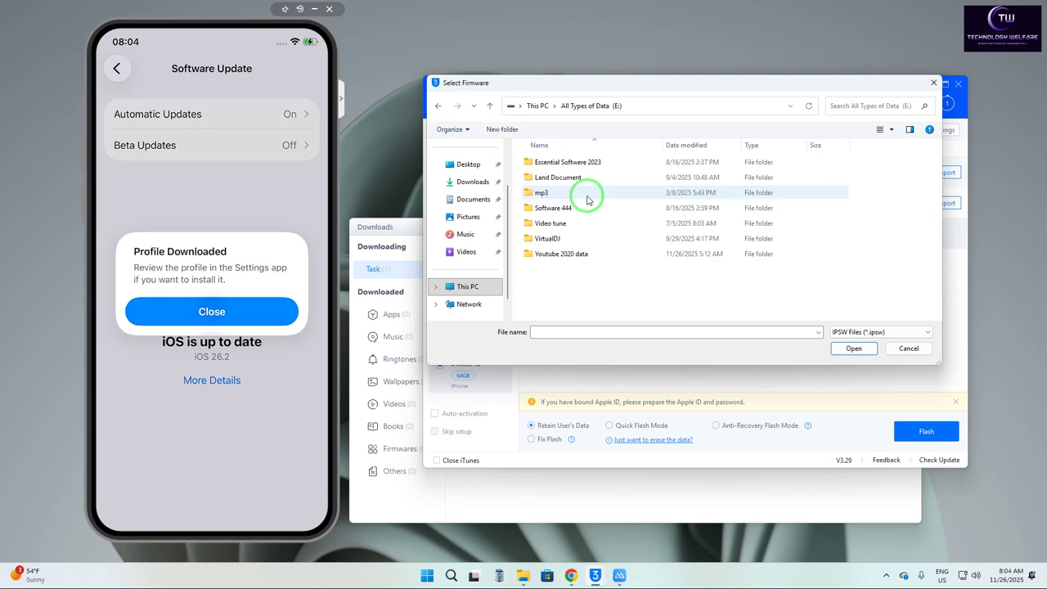
left_click(440, 108)
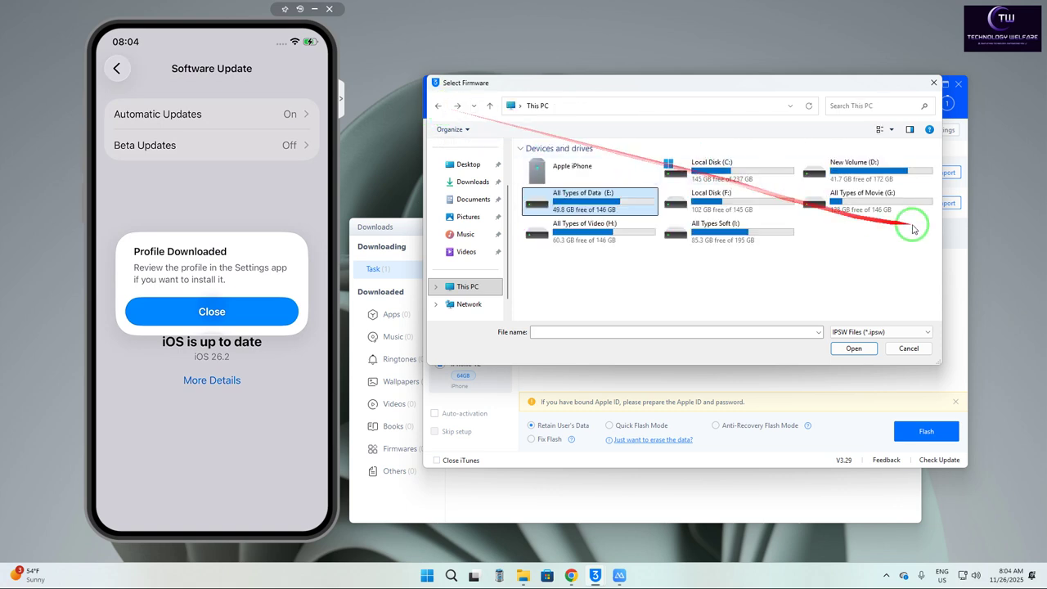
double_click(753, 206)
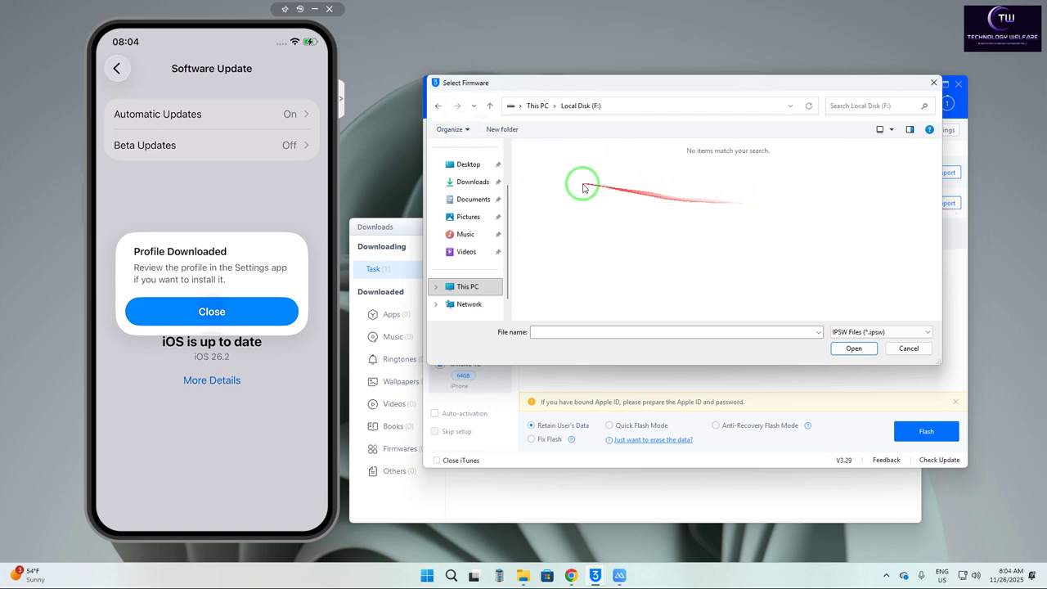
left_click(439, 106)
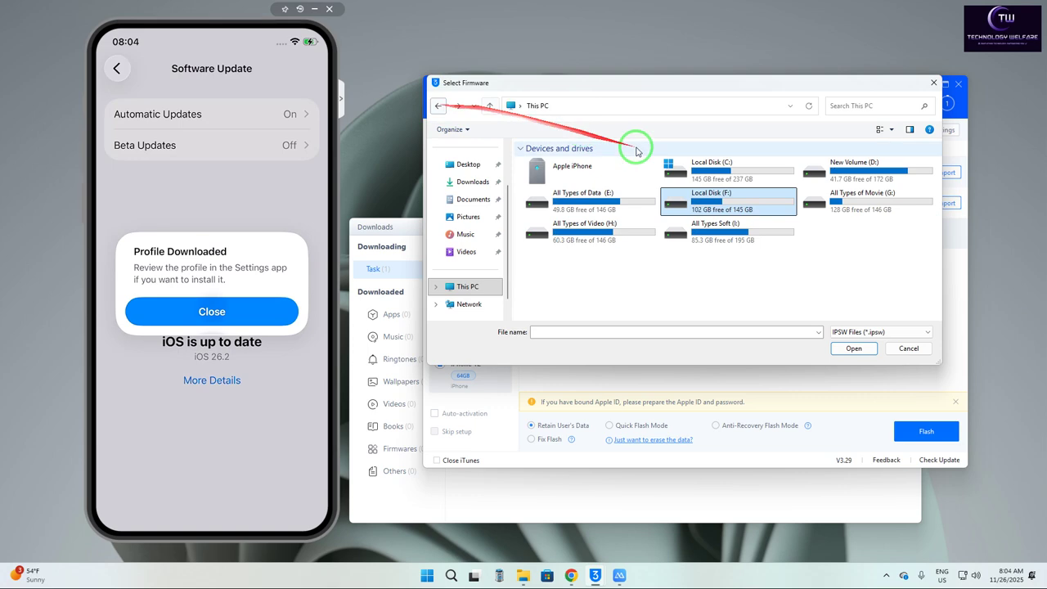
double_click(900, 211)
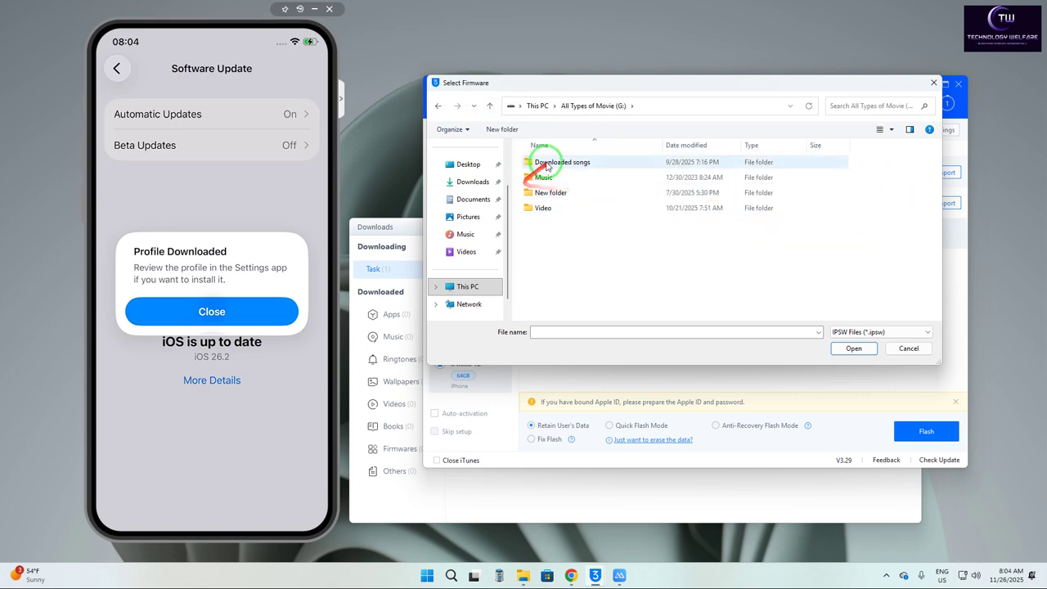
left_click(437, 105)
double_click(622, 232)
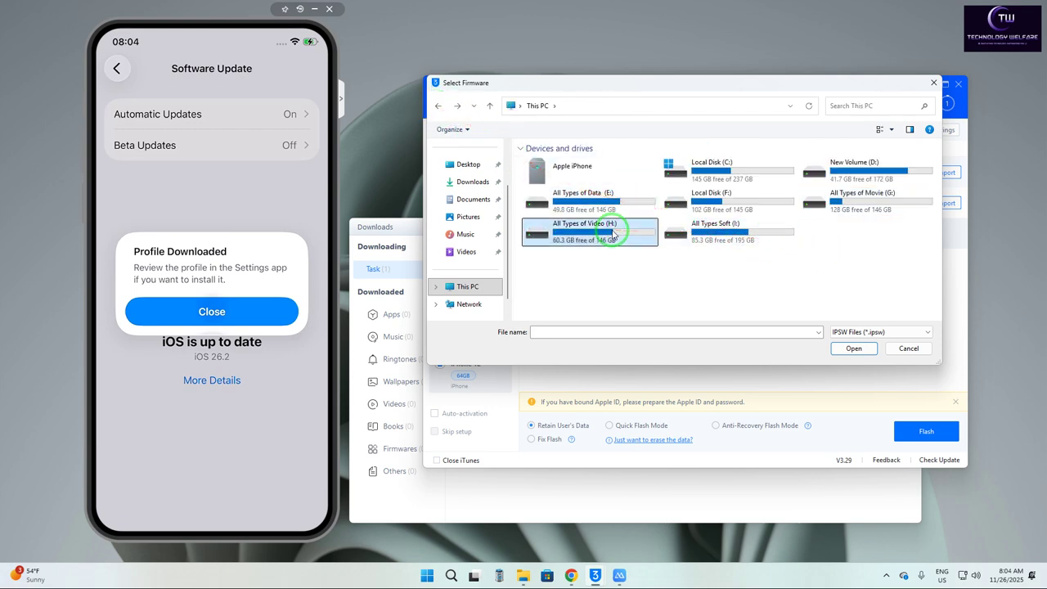
left_click(438, 105)
Import iPhone14,3_26.1_23B82_Restore from the All Types Soft (I:) drive
left_click(710, 237)
double_click(709, 238)
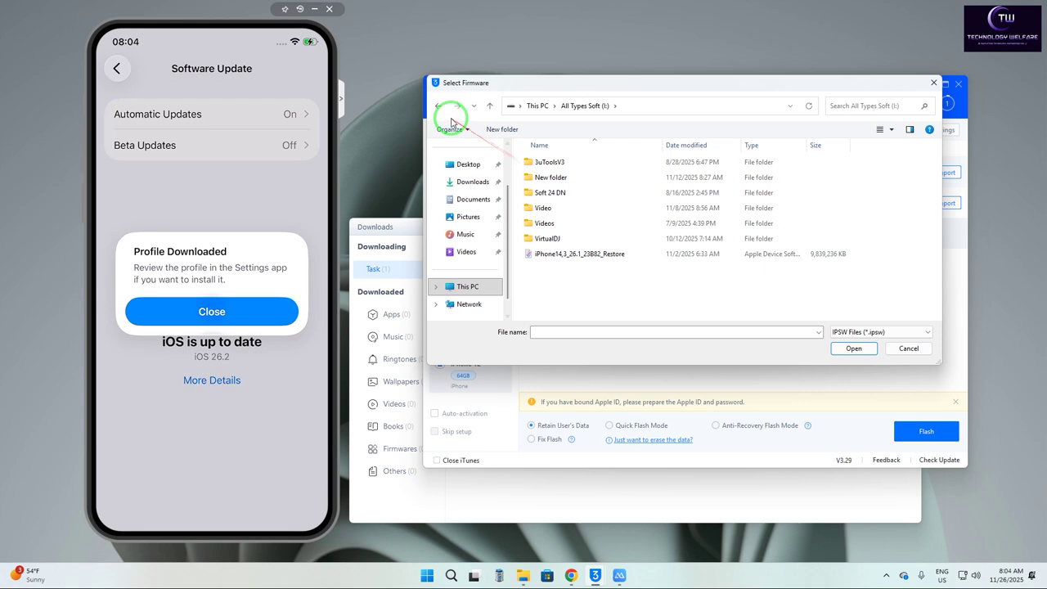
double_click(588, 255)
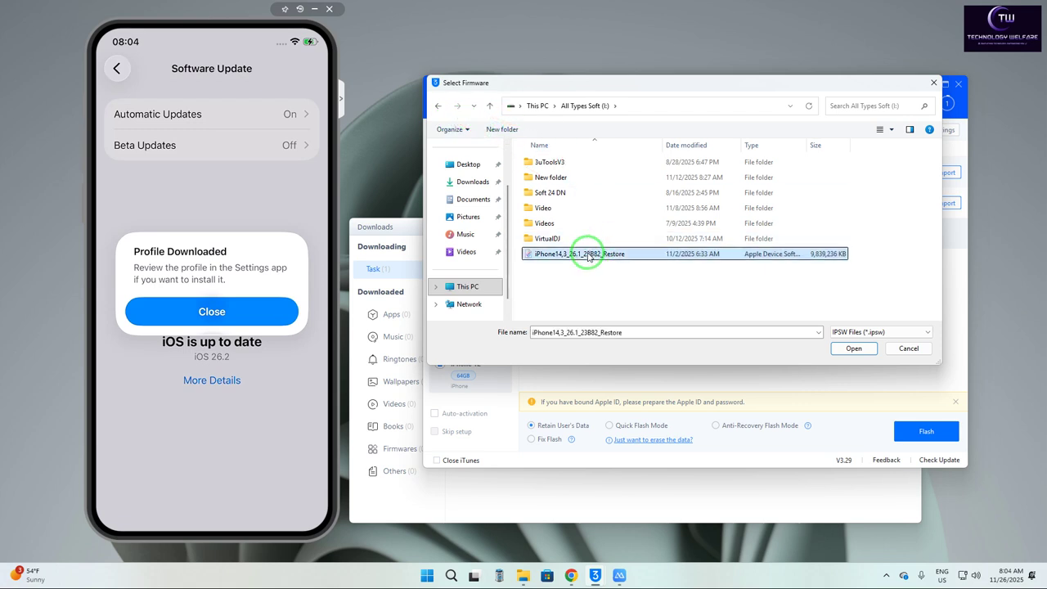
Swap in the 26.2 iPhone13,2/iPhone13,3 restore file from Downloads as the flash firmware
left_click(525, 235)
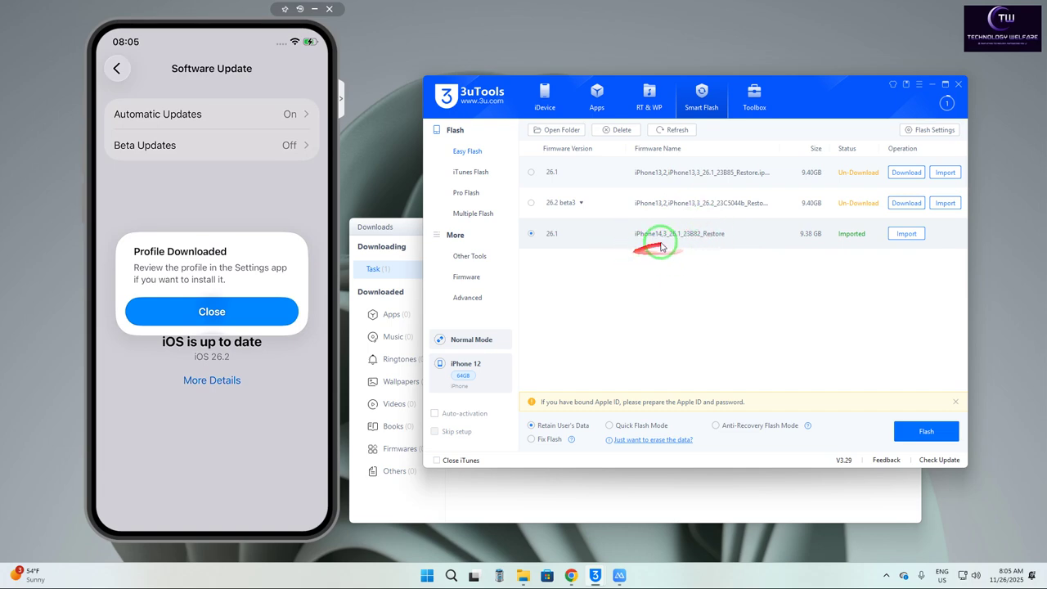
left_click(908, 235)
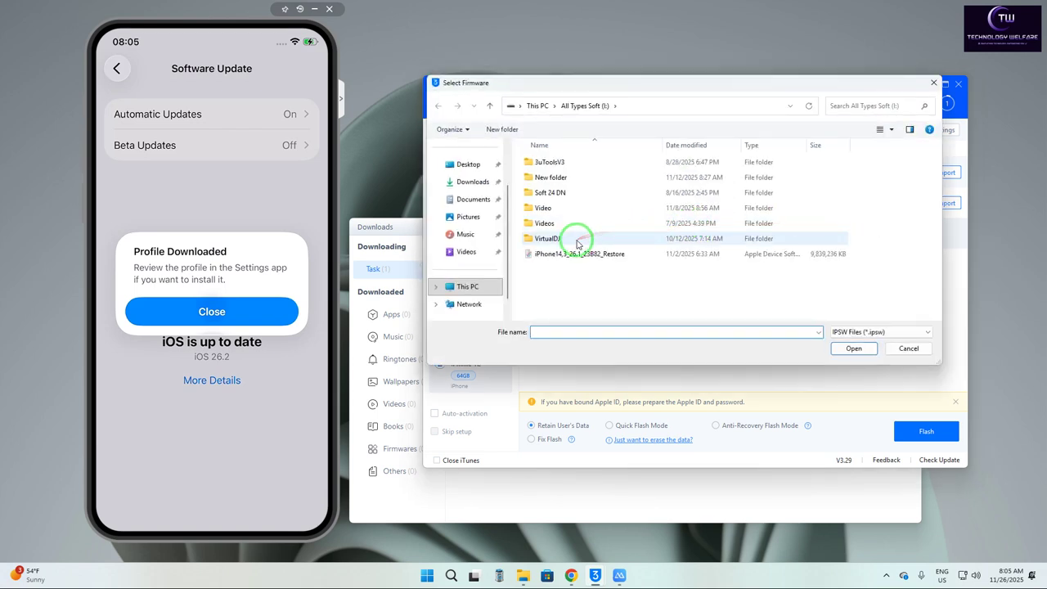
left_click(471, 180)
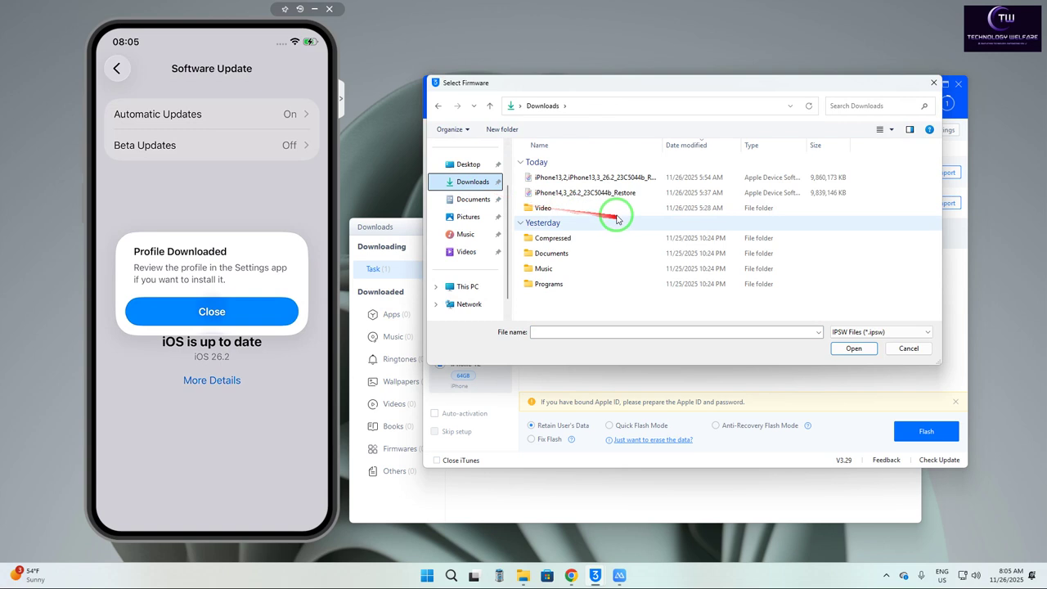
double_click(622, 176)
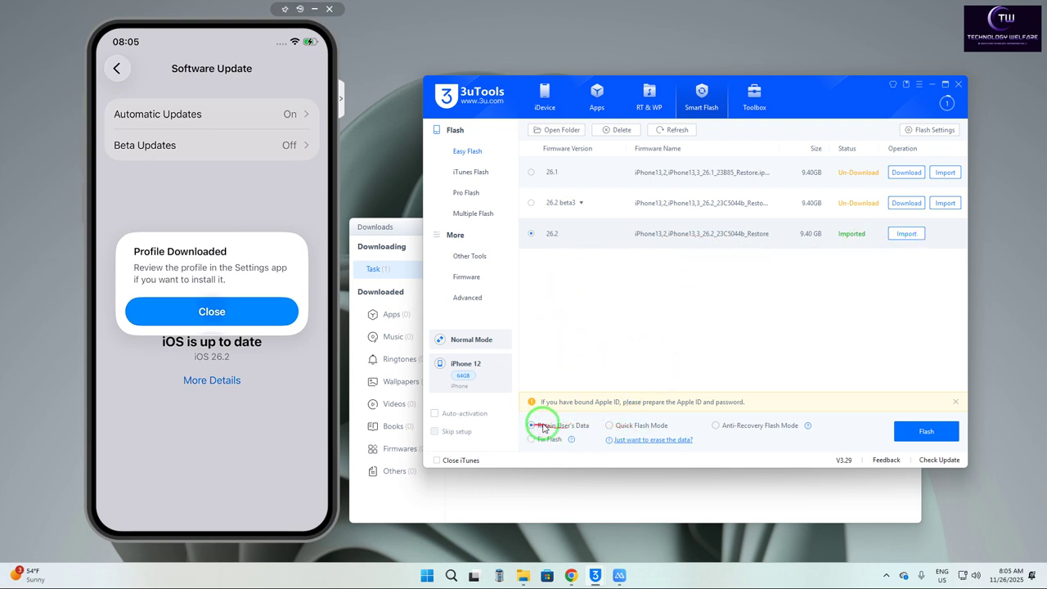
left_click(922, 434)
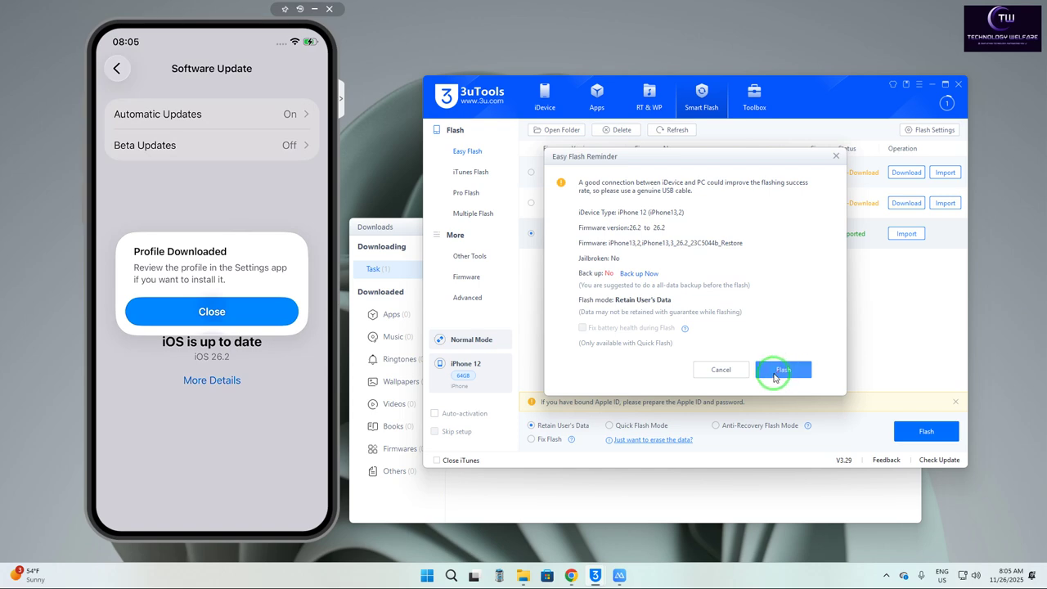
Confirm the Easy Flash Reminder to flash the 26.2 firmware while retaining user data
left_click(835, 156)
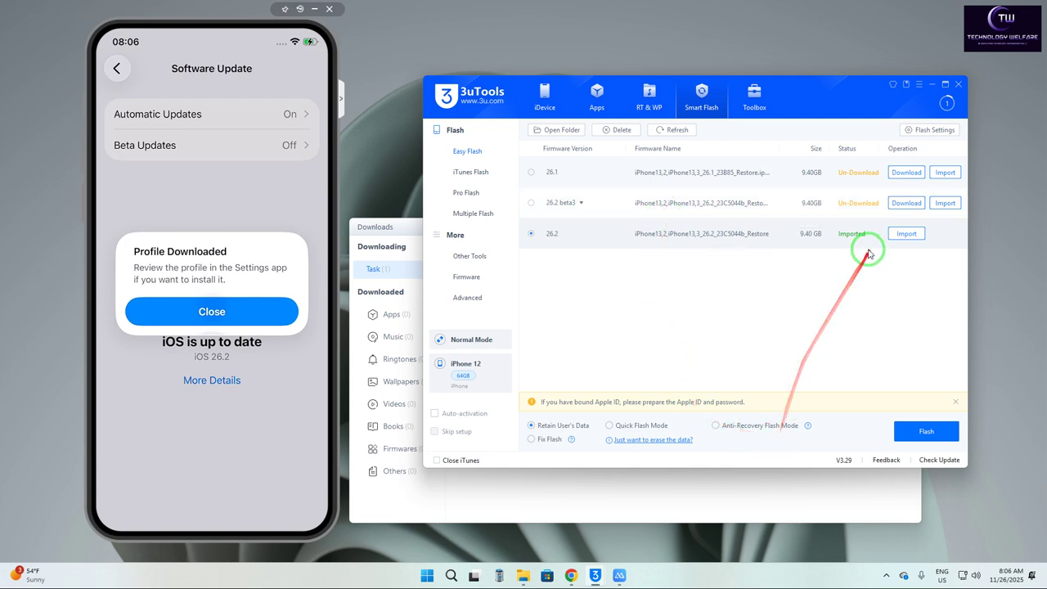
Bring the Downloads window forward, maximize it, then restore it to check the 12% progress
left_click(946, 103)
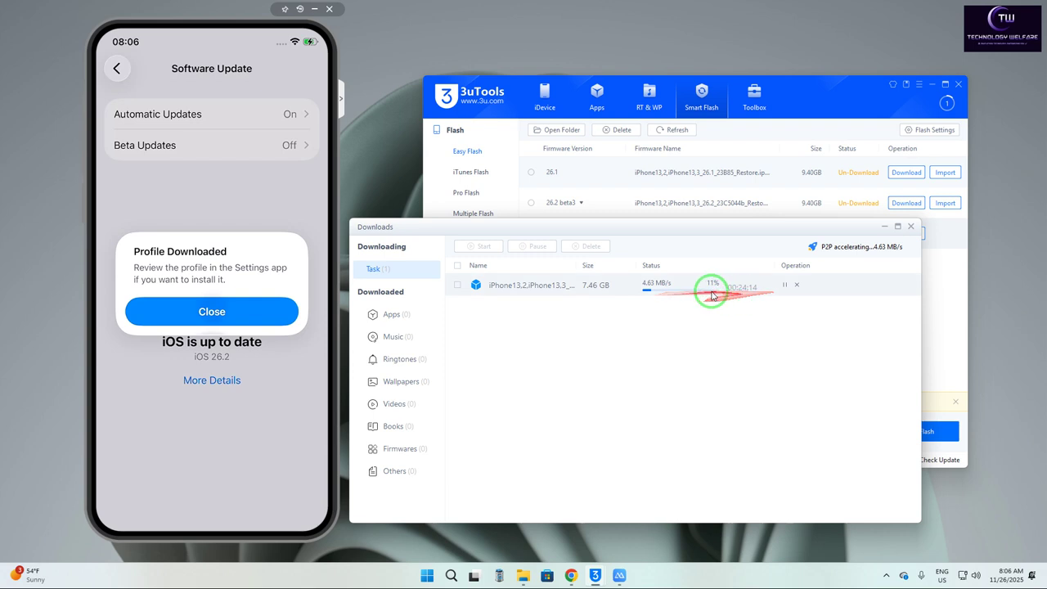
double_click(754, 229)
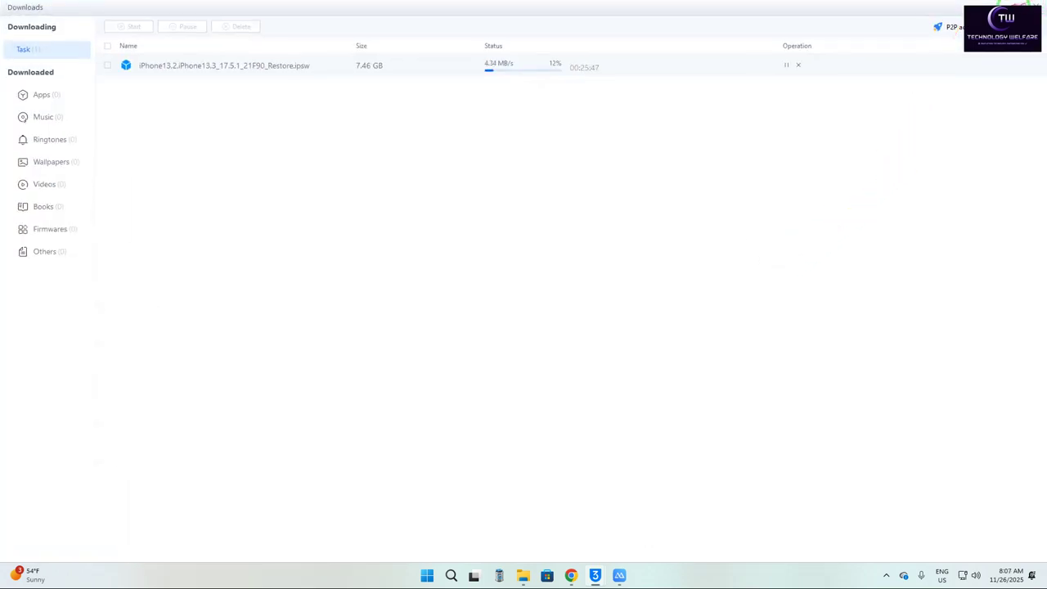
left_click(1032, 4)
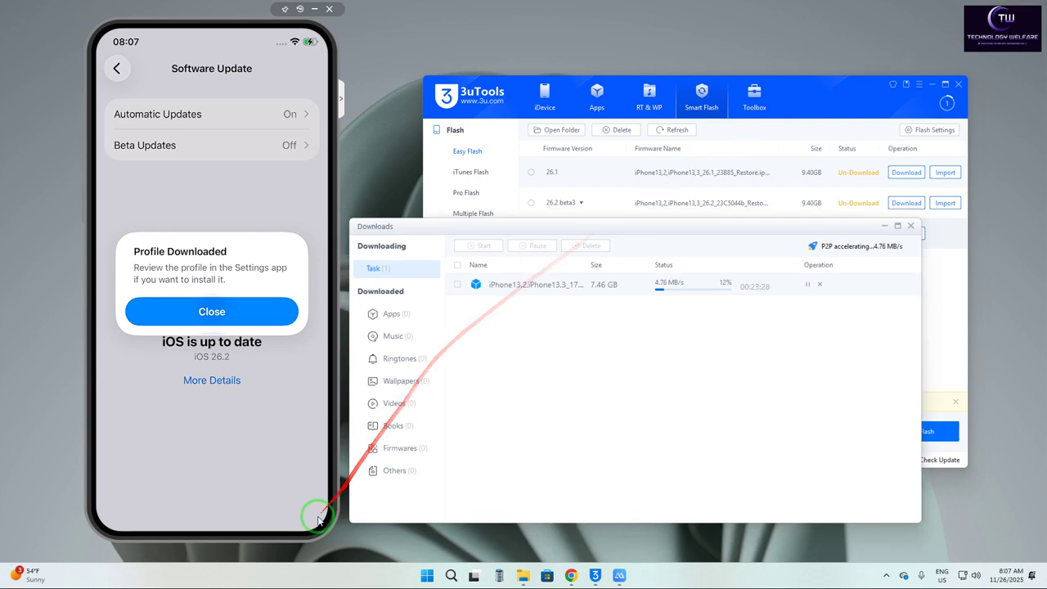